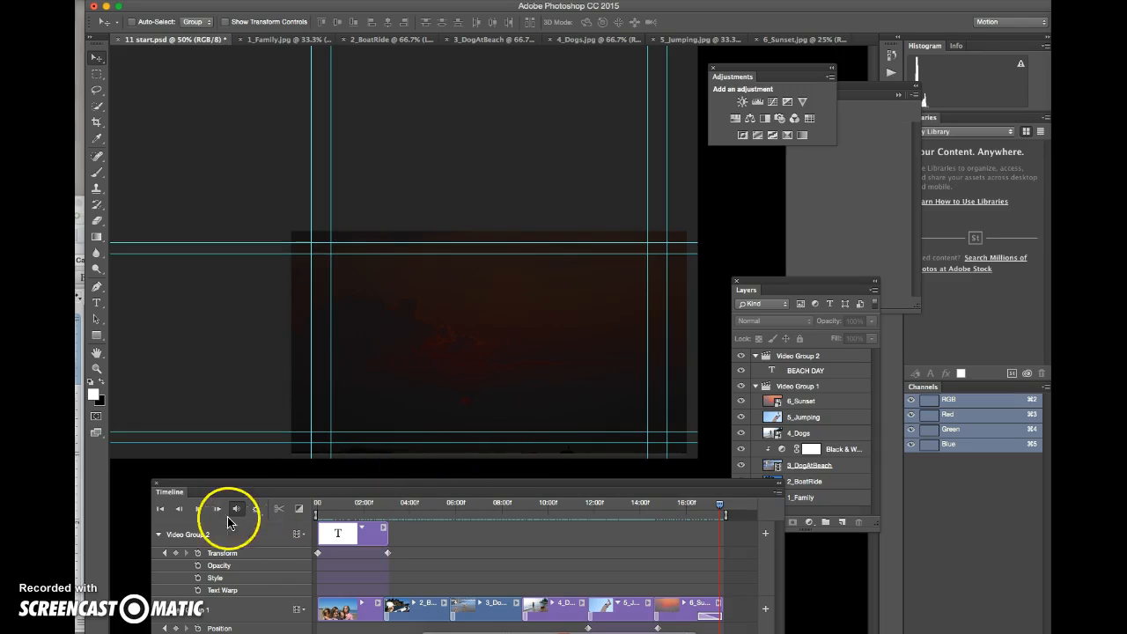
- Play the video timeline from the first frame to review the clips, and return the playhead to the start
{"action": "left_click", "coordinate": [163, 511]}
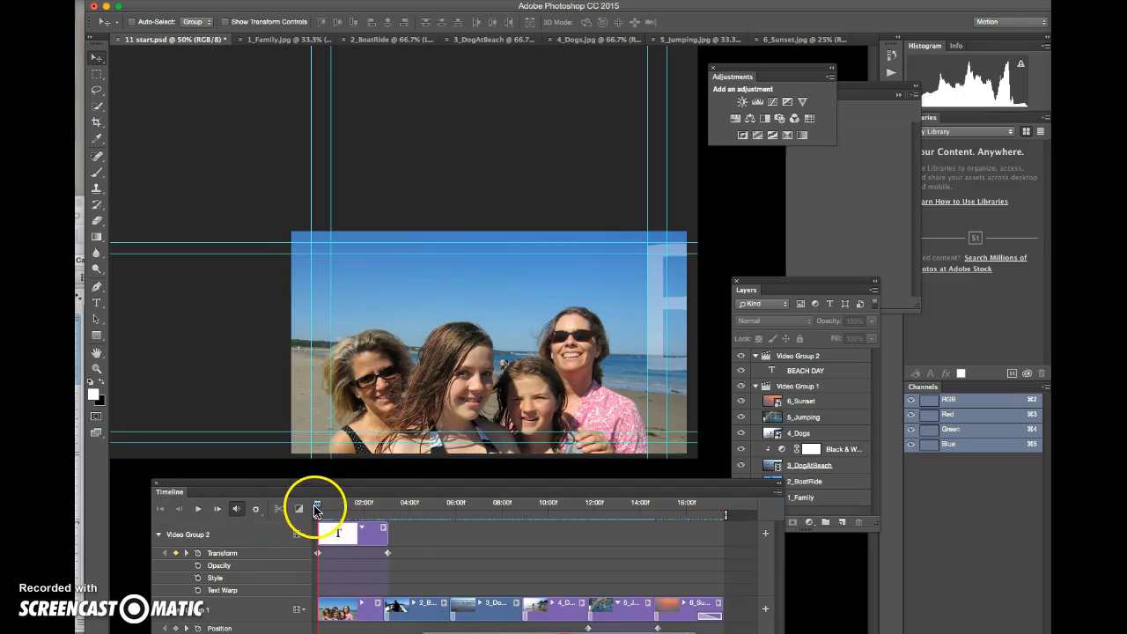
{"action": "mouse_move", "coordinate": [316, 503]}
{"action": "left_mouse_down"}
{"action": "mouse_move", "coordinate": [708, 525]}
{"action": "mouse_move", "coordinate": [314, 522]}
{"action": "left_mouse_up"}
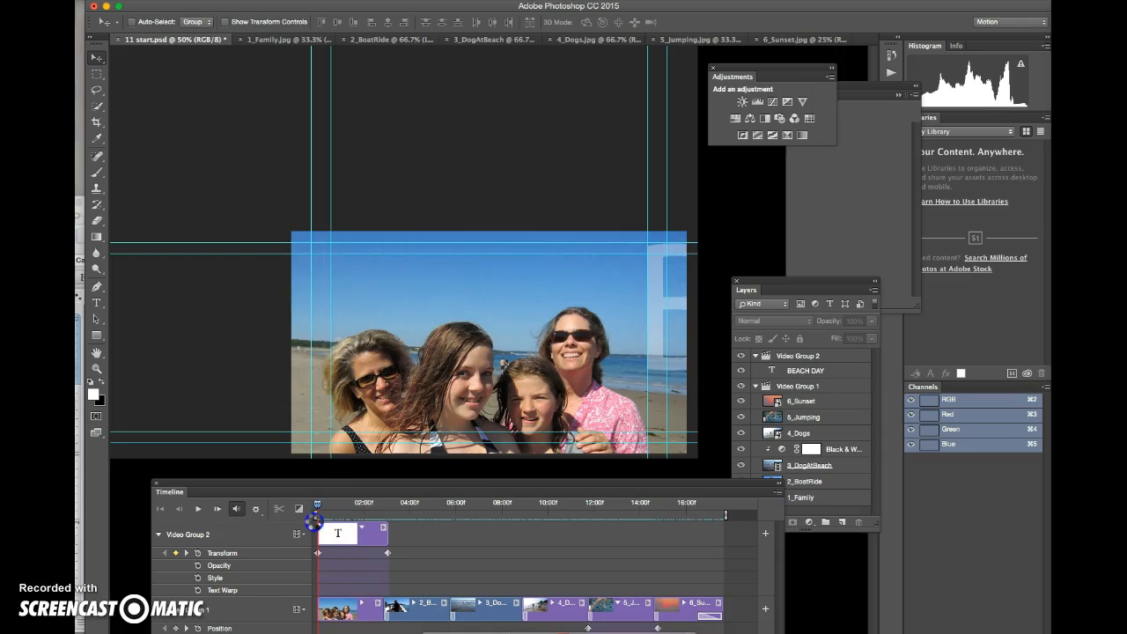
{"action": "left_click", "coordinate": [199, 514]}
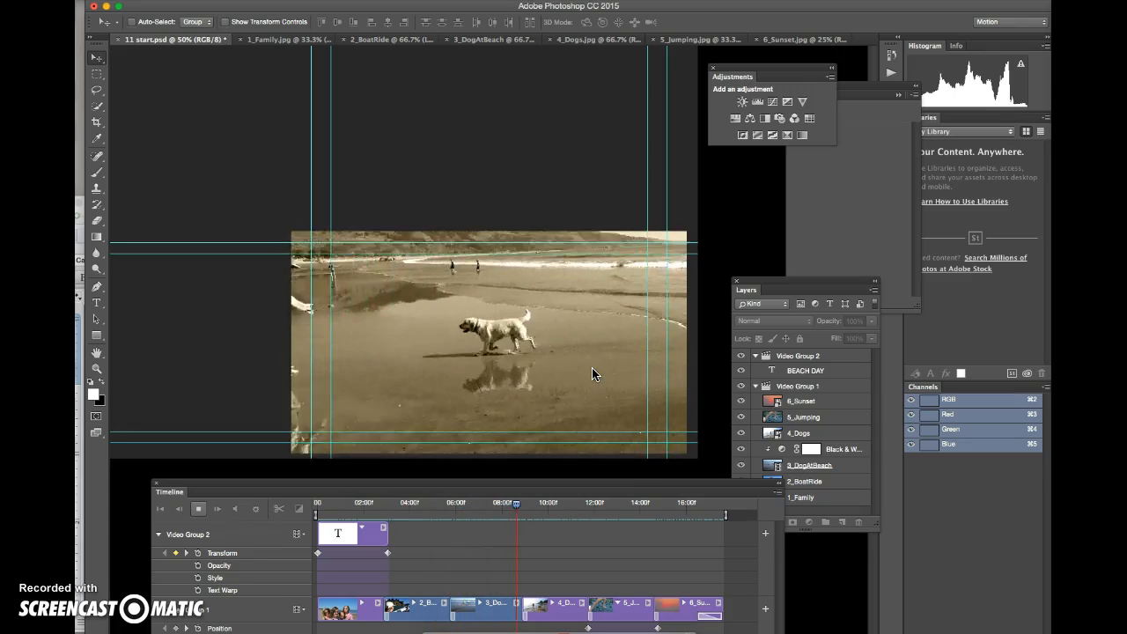
{"action": "left_click", "coordinate": [567, 380]}
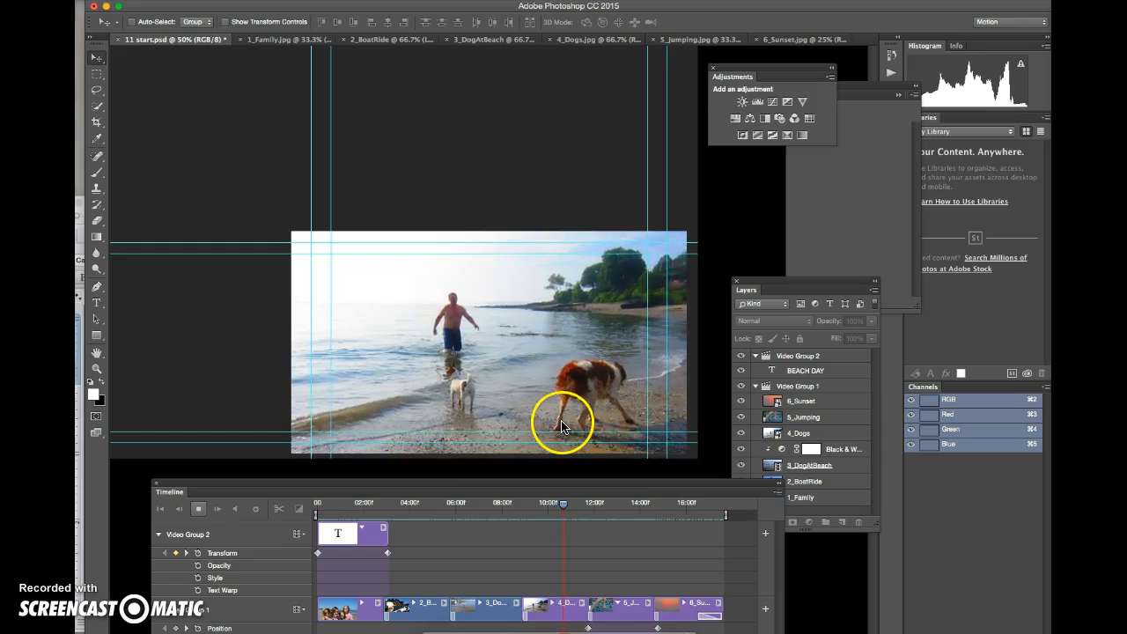
{"action": "key", "text": "space"}
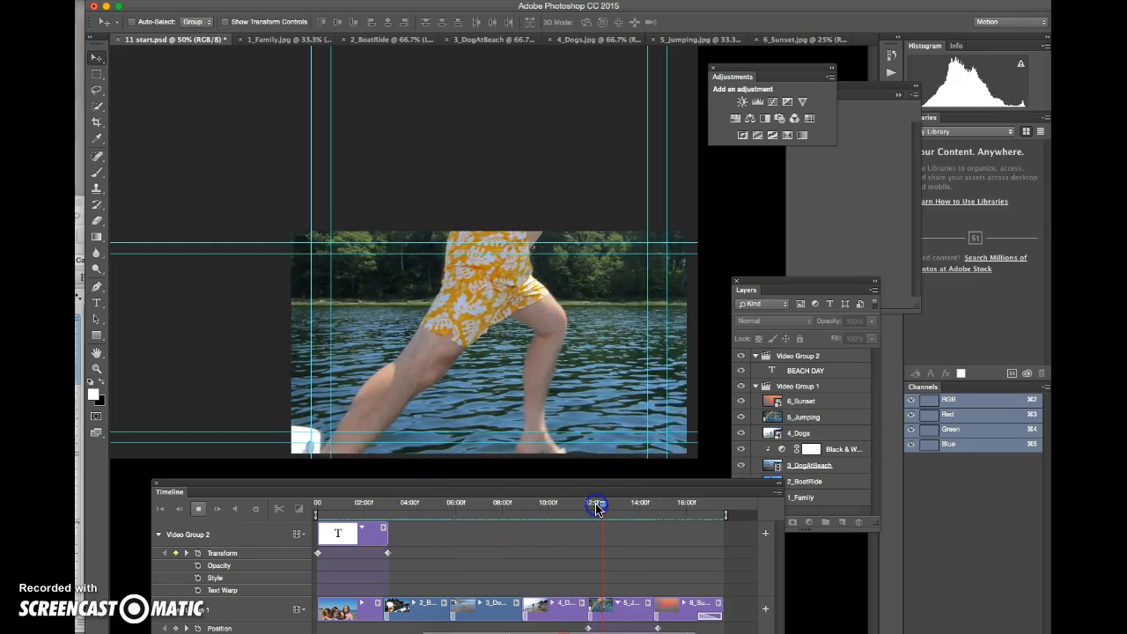
{"action": "left_click", "coordinate": [159, 510]}
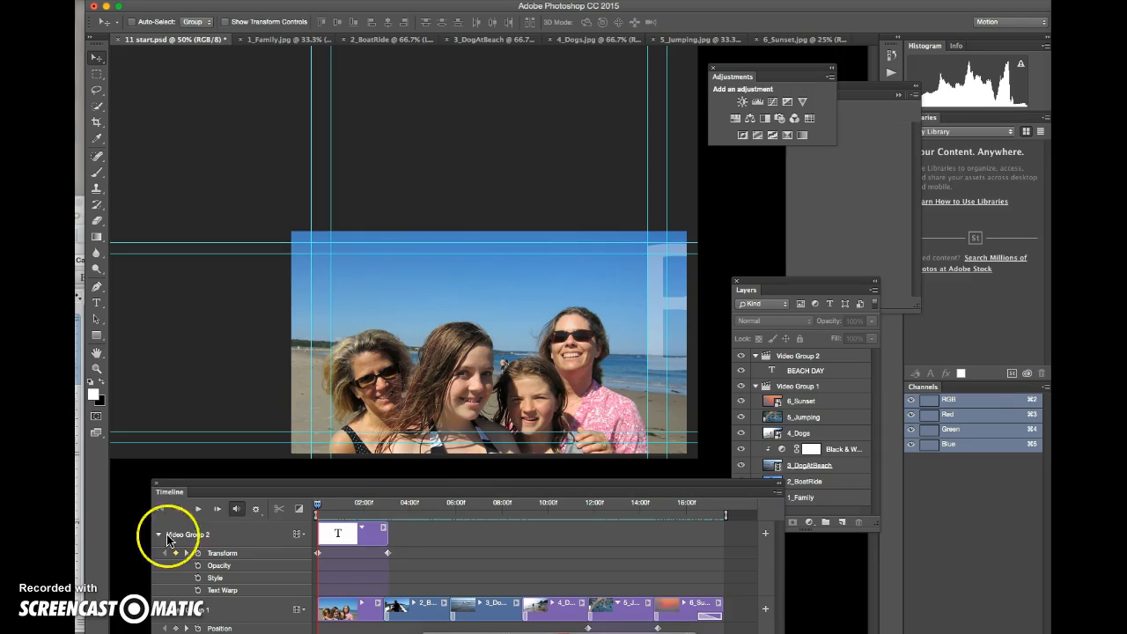
- Mute the audio of the 2_BoatRide clip in Video Group 1
{"action": "left_click", "coordinate": [435, 613]}
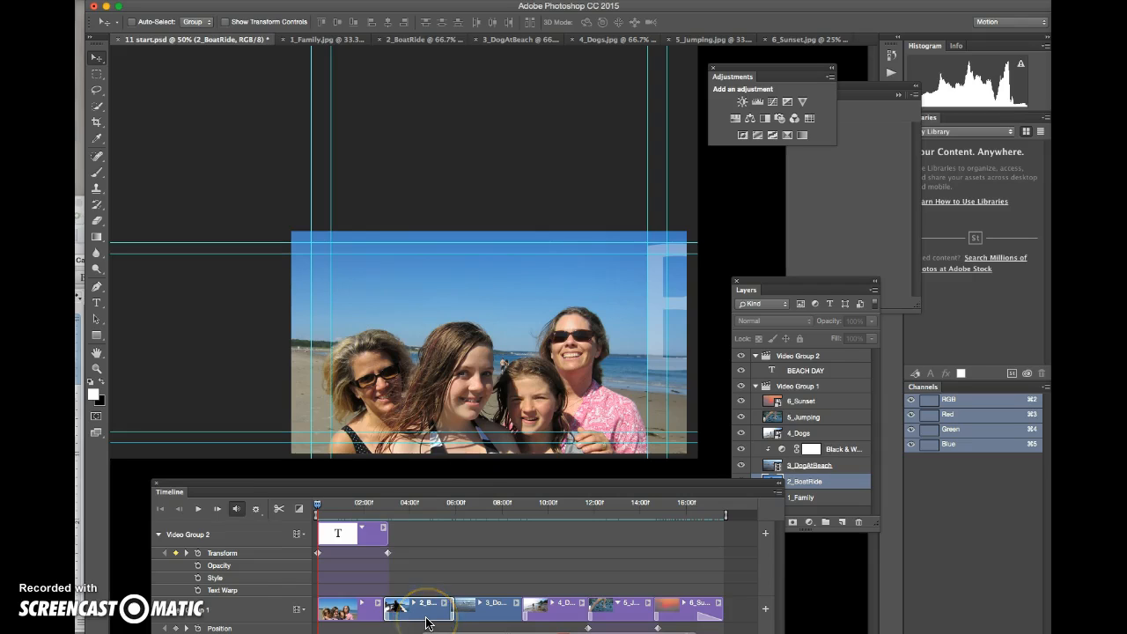
{"action": "left_click", "coordinate": [447, 606]}
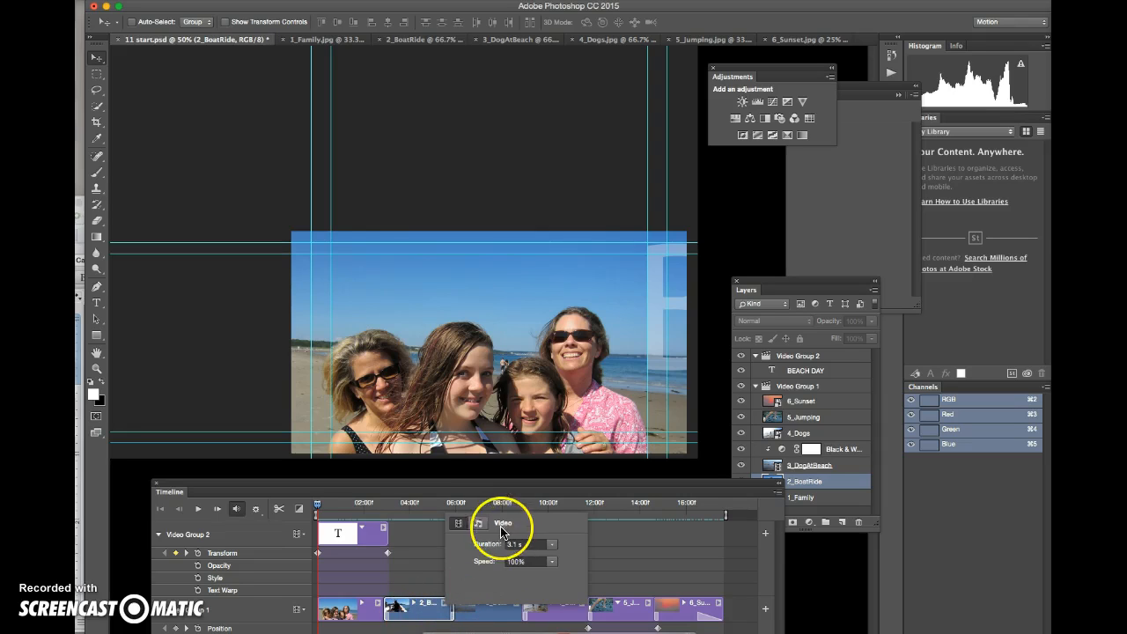
{"action": "left_click", "coordinate": [480, 526]}
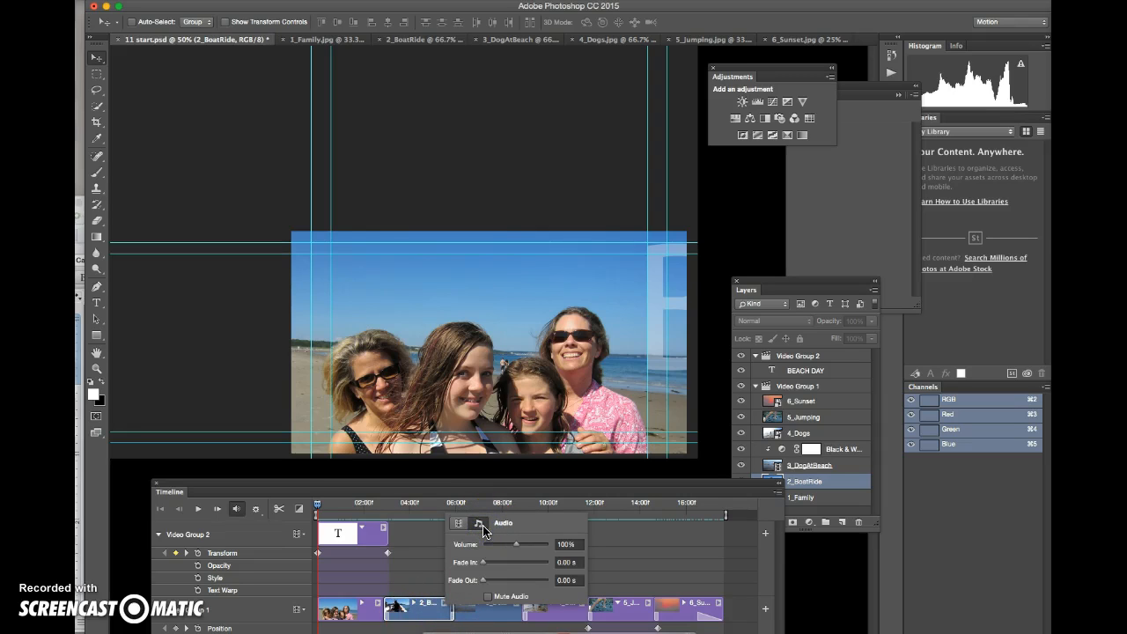
{"action": "left_click", "coordinate": [489, 599]}
- Mute the audio of the 3_DogAtBeach clip and close its clip settings
{"action": "left_click", "coordinate": [518, 606]}
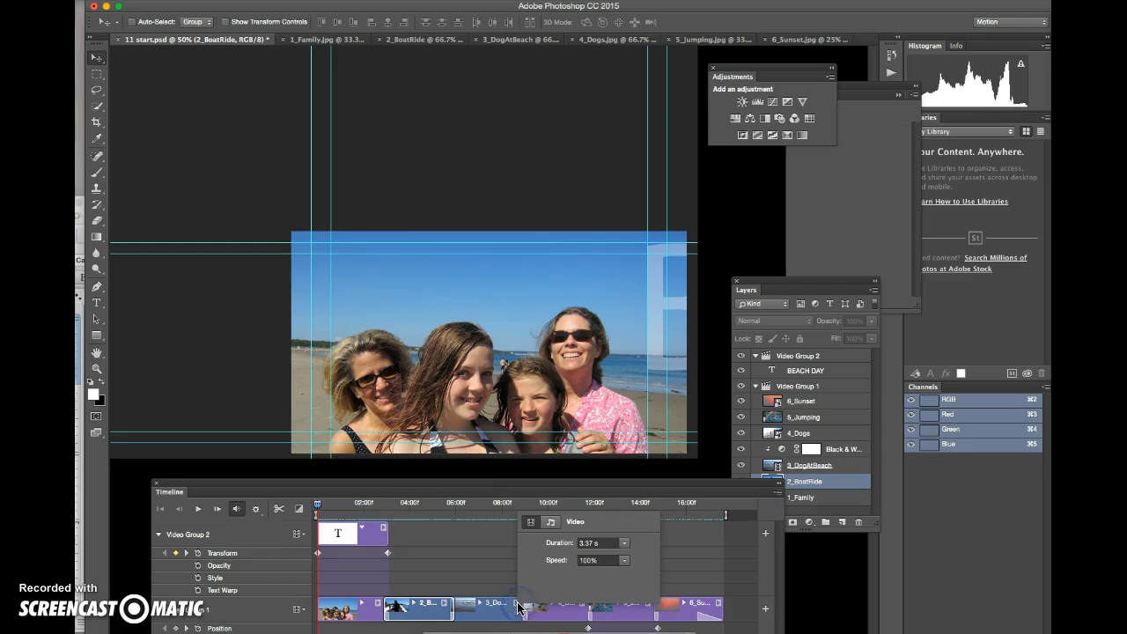
{"action": "left_click", "coordinate": [553, 523]}
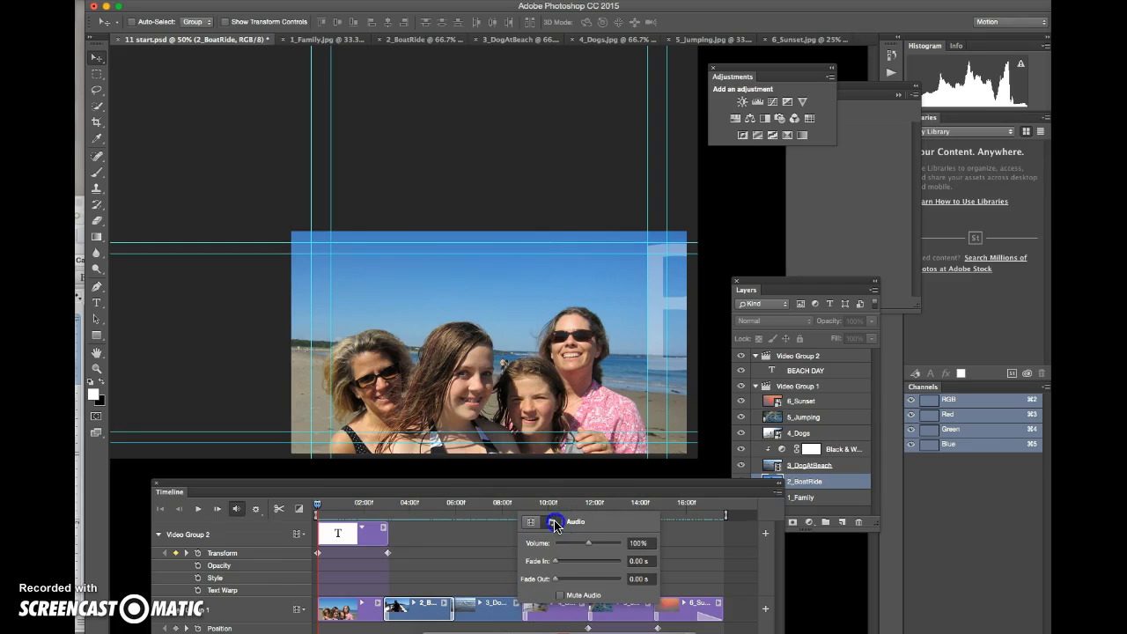
{"action": "left_click", "coordinate": [561, 596]}
{"action": "left_click", "coordinate": [435, 550]}
- Play the timeline through both boat and beach clips to check the sound, and return the playhead to the start
{"action": "left_click", "coordinate": [198, 511]}
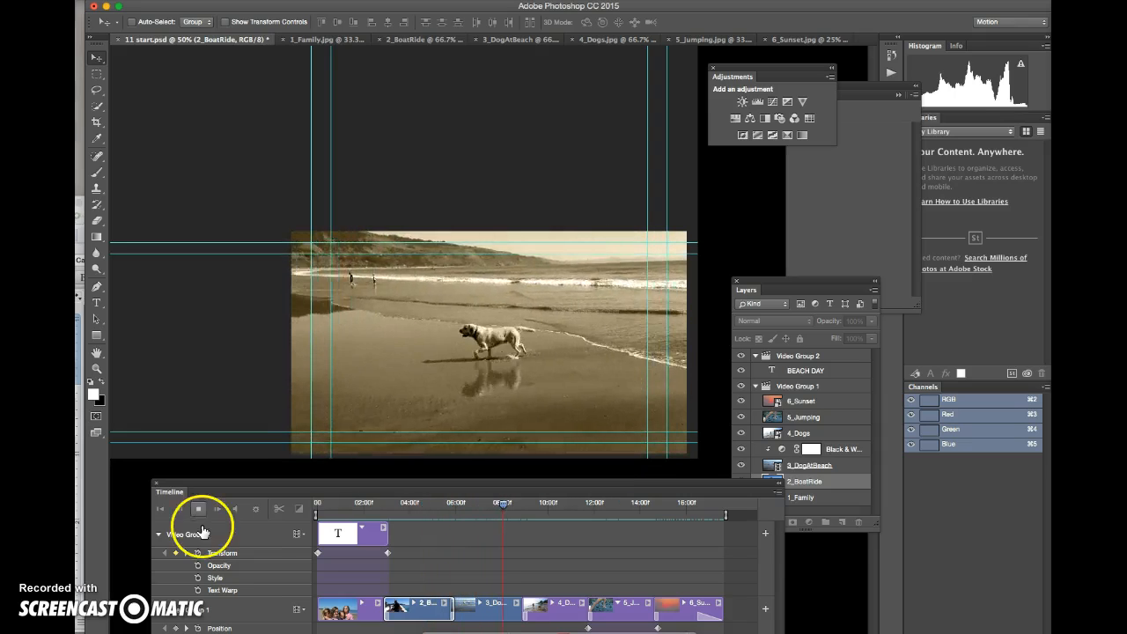
{"action": "left_click", "coordinate": [199, 509]}
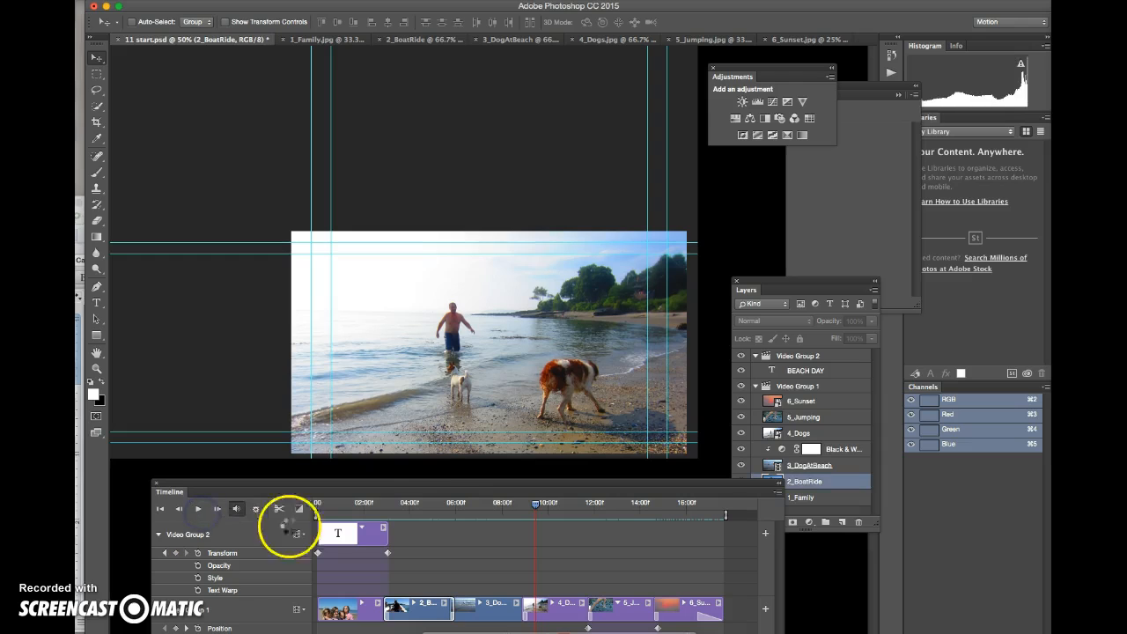
{"action": "left_click", "coordinate": [160, 509]}
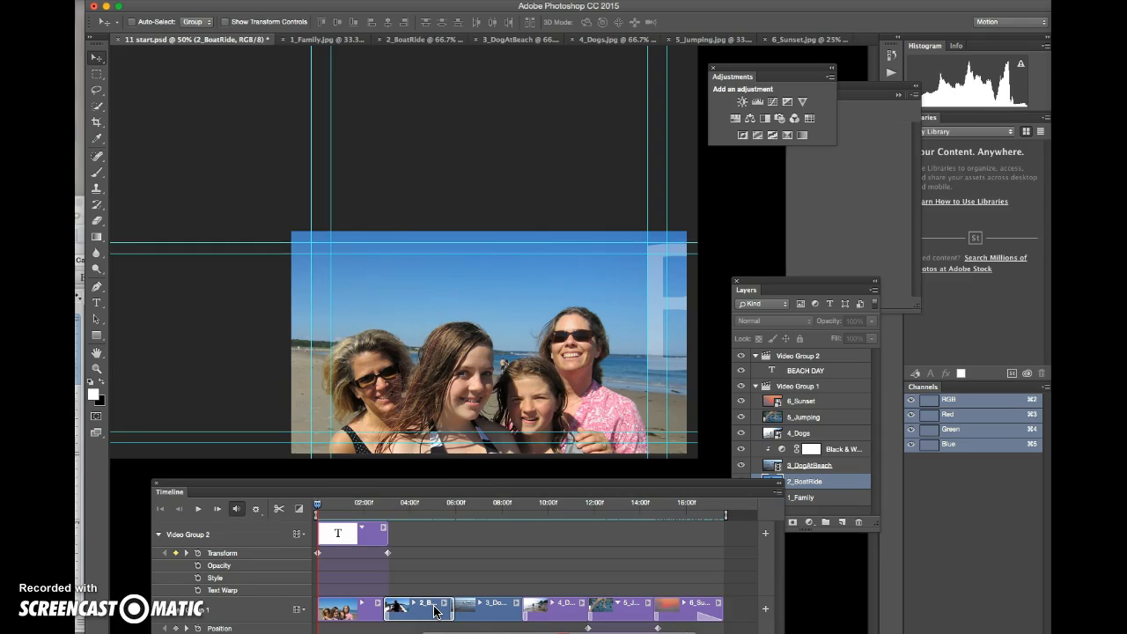
- Move the Timeline up until its audio track shows, and open the Render Video export settings
{"action": "left_click_drag", "start_coordinate": [252, 484], "coordinate": [224, 205]}
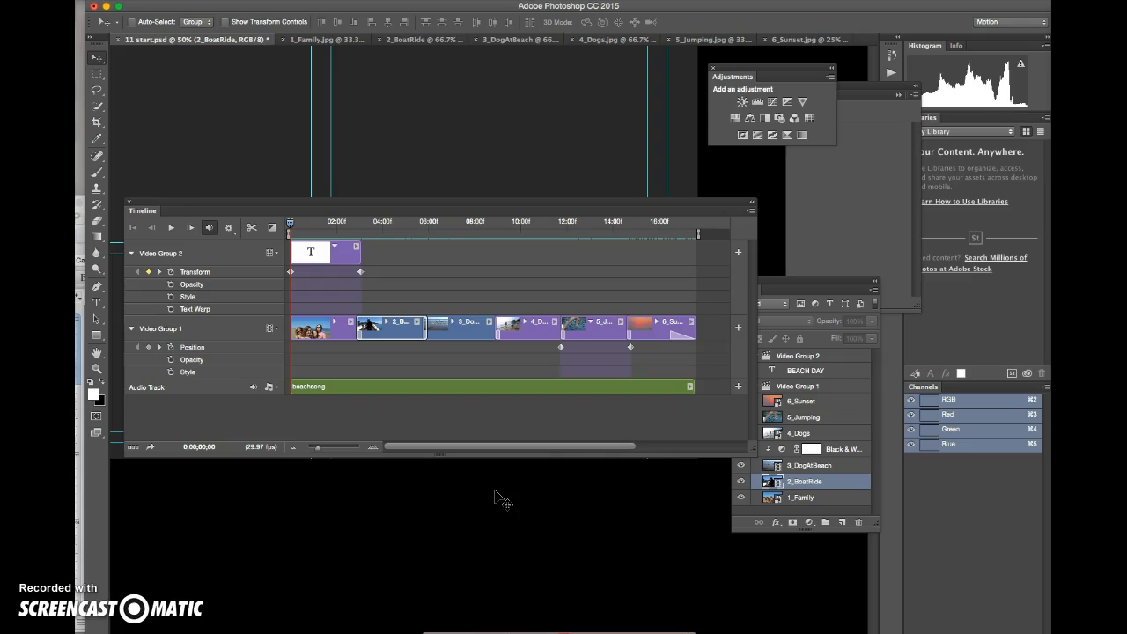
{"action": "left_click", "coordinate": [179, 0]}
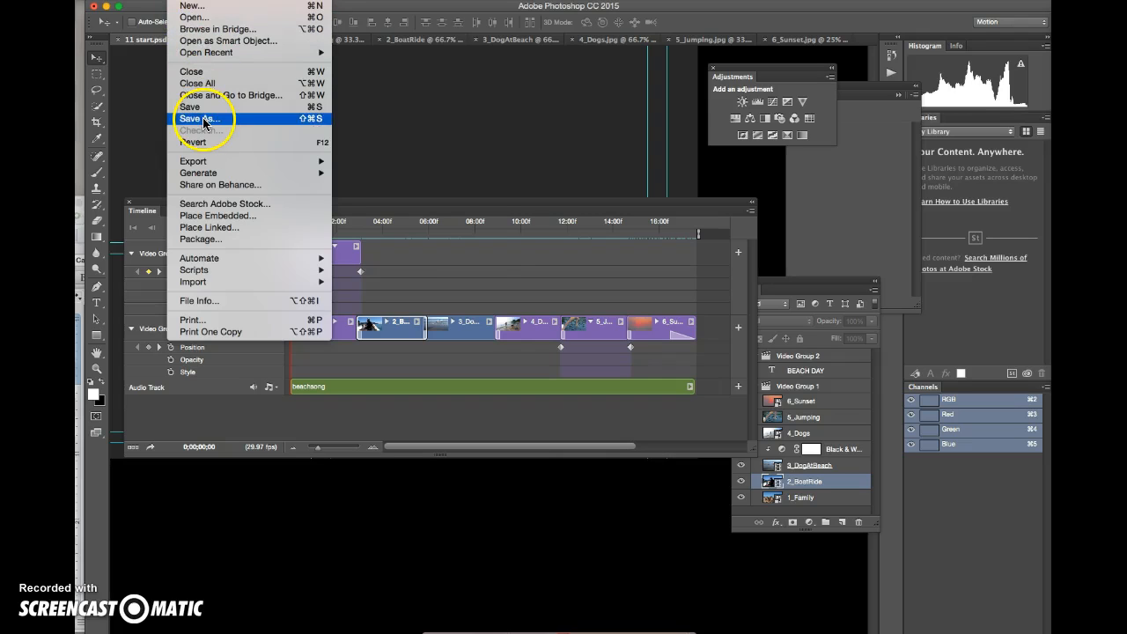
{"action": "mouse_move", "coordinate": [207, 167]}
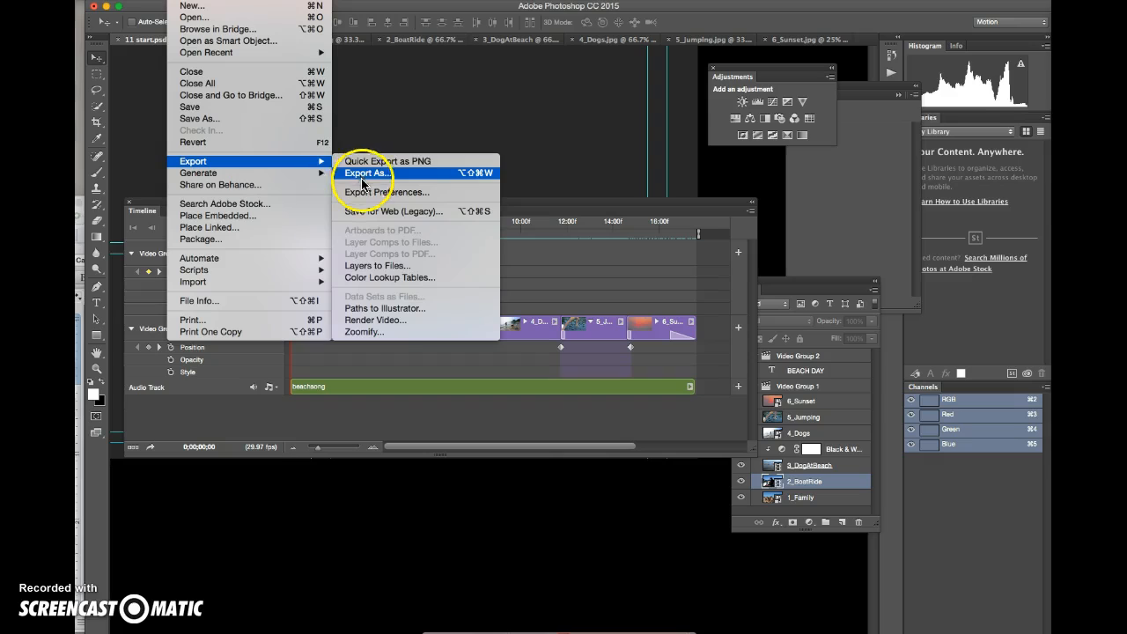
{"action": "left_click", "coordinate": [395, 325]}
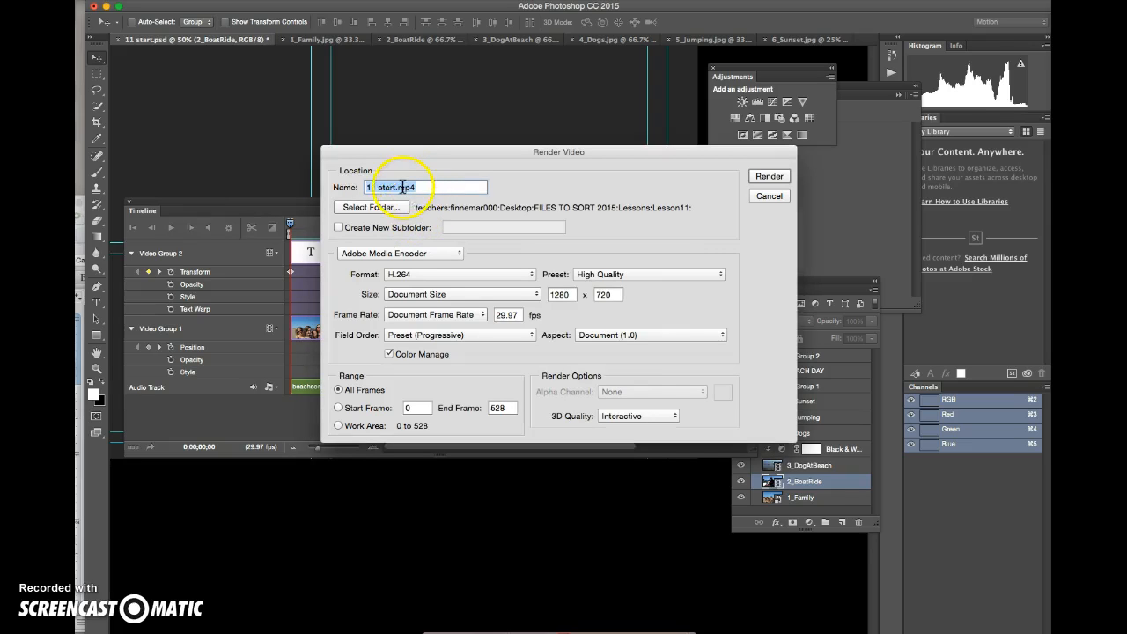
- Name the rendered video file 11 final.mp4
{"action": "left_click", "coordinate": [393, 187]}
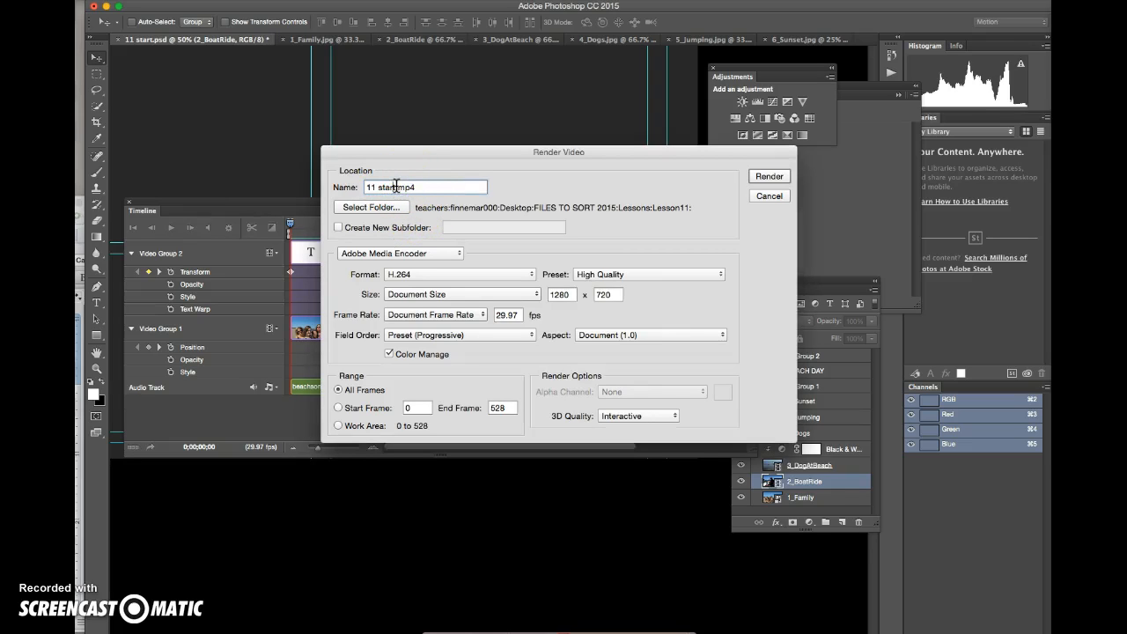
{"action": "triple_click", "coordinate": [397, 187]}
{"action": "left_click", "coordinate": [395, 188]}
{"action": "key", "text": "BackSpace"}
{"action": "key", "text": "BackSpace"}
{"action": "key", "text": "BackSpace"}
{"action": "type", "text": "f"}
- Set the render destination to the Lesson 11 folder inside Documents > Lessons
{"action": "left_click", "coordinate": [373, 208]}
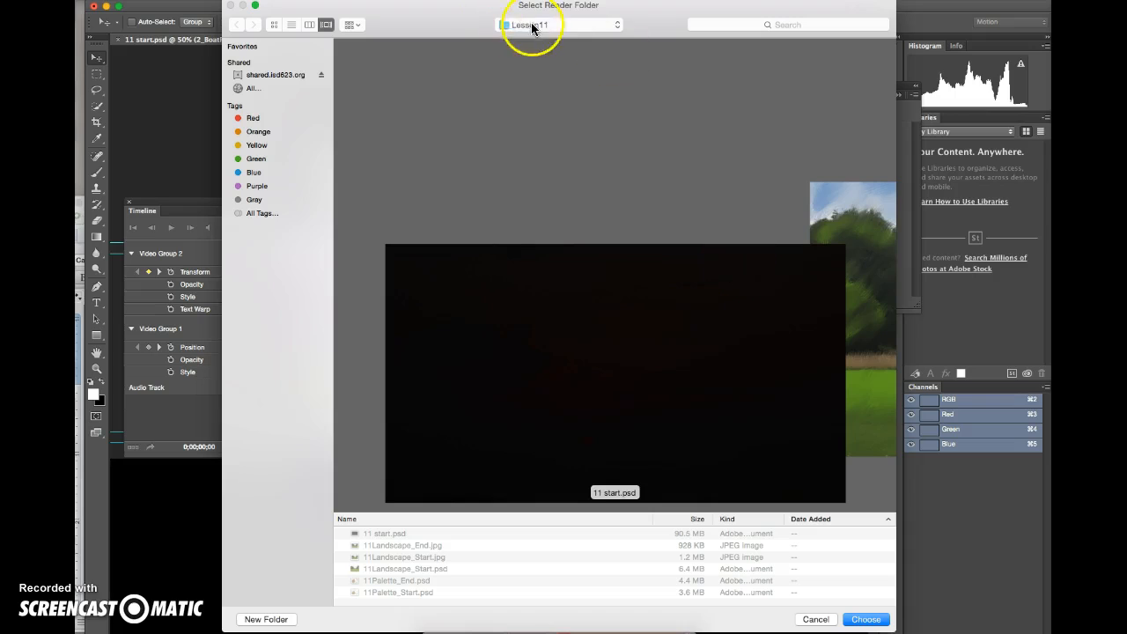
{"action": "left_click", "coordinate": [532, 26]}
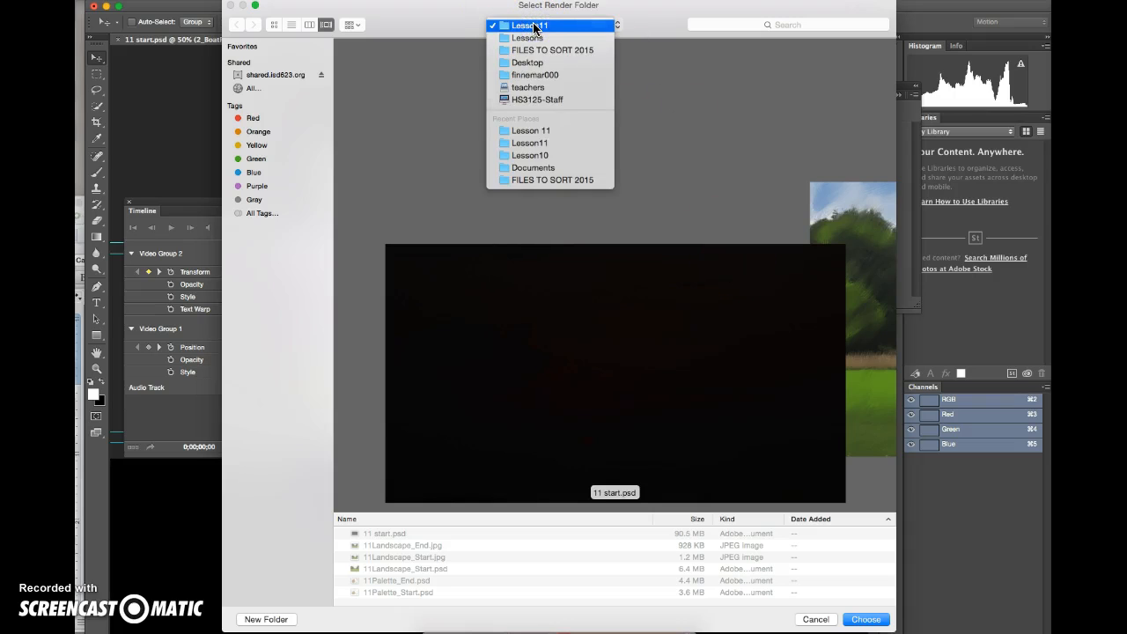
{"action": "left_click", "coordinate": [547, 130]}
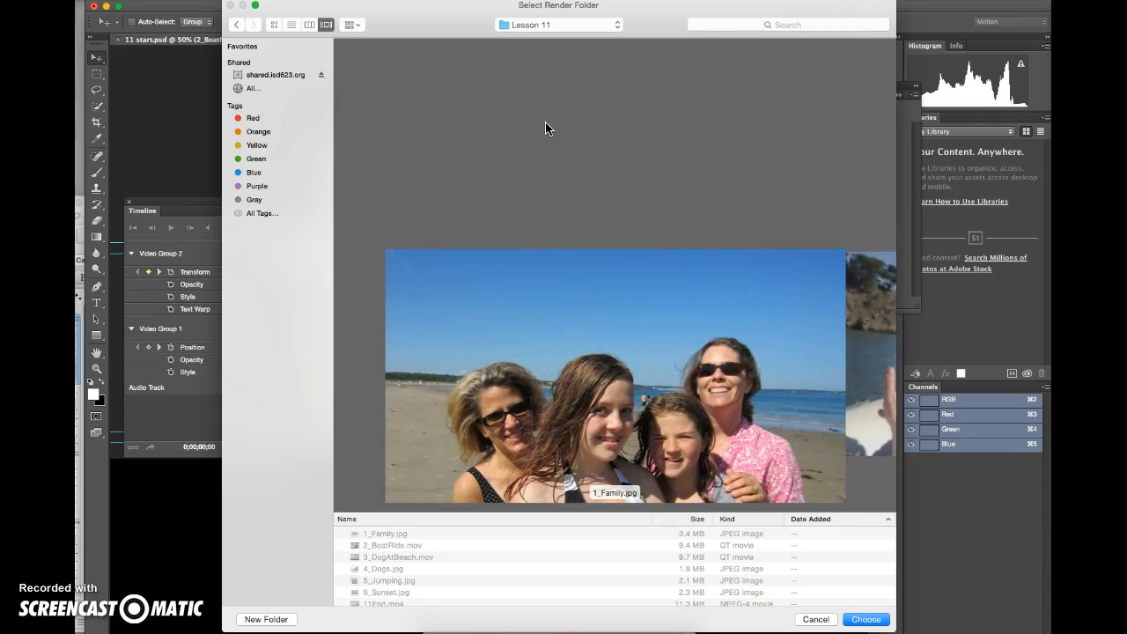
{"action": "left_click", "coordinate": [866, 620]}
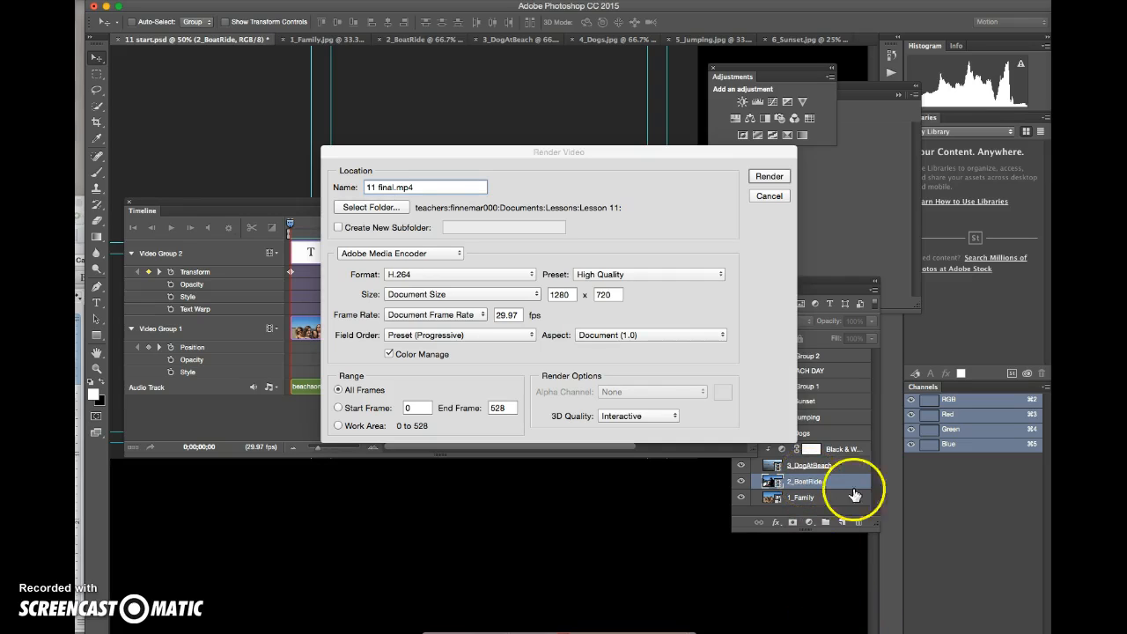
- Choose the Vimeo HD 720p 25 preset and render the video
{"action": "left_click", "coordinate": [635, 283]}
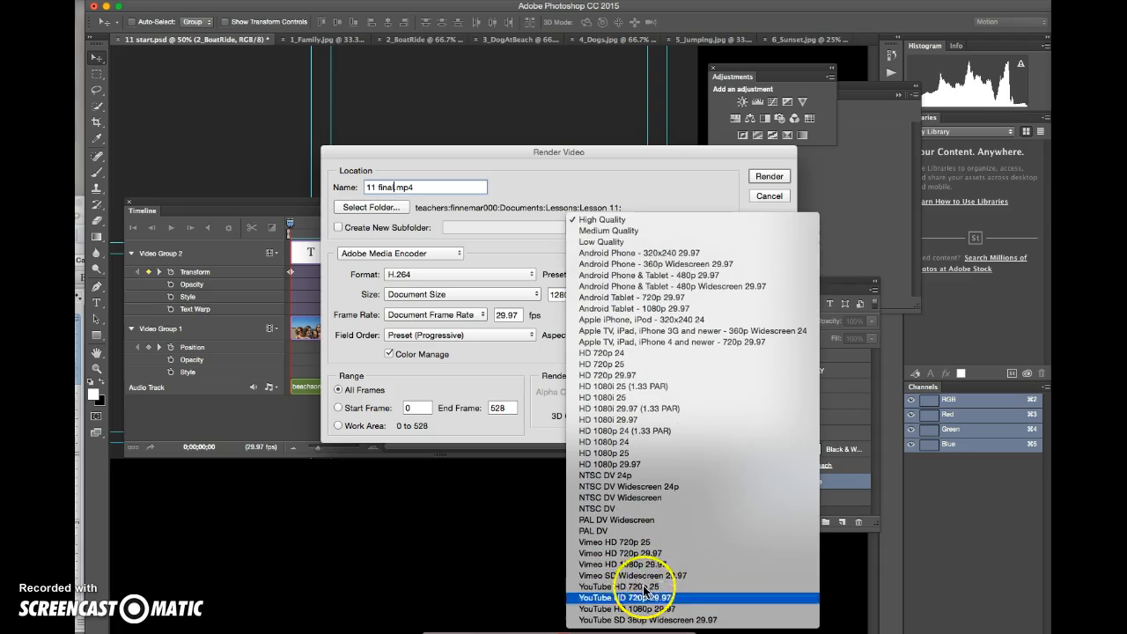
{"action": "left_click", "coordinate": [620, 542]}
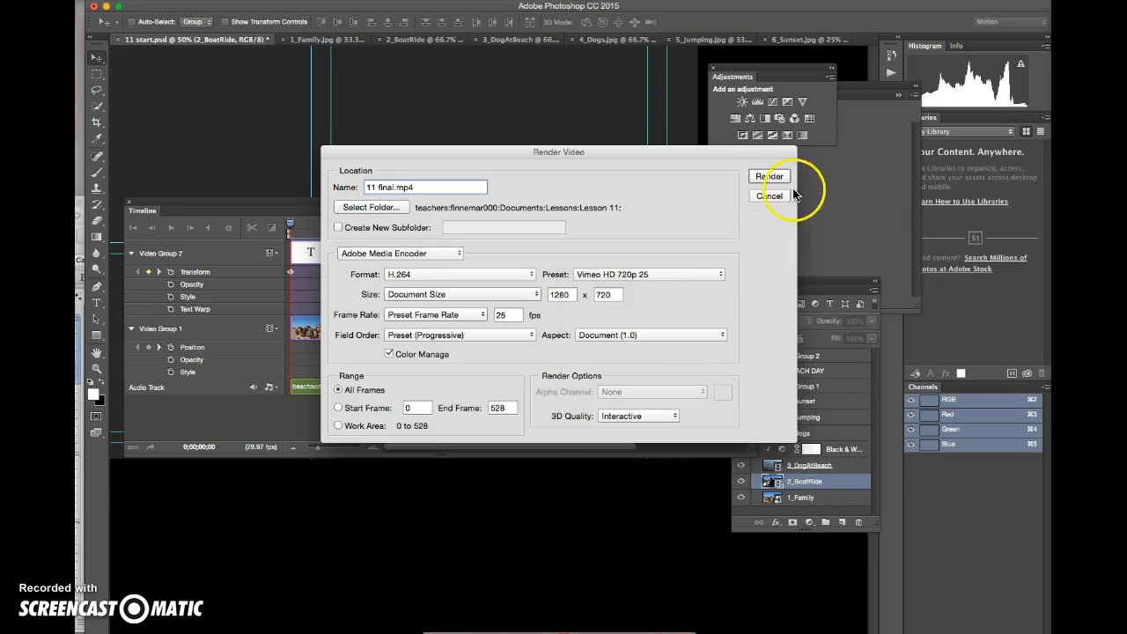
{"action": "left_click", "coordinate": [768, 177]}
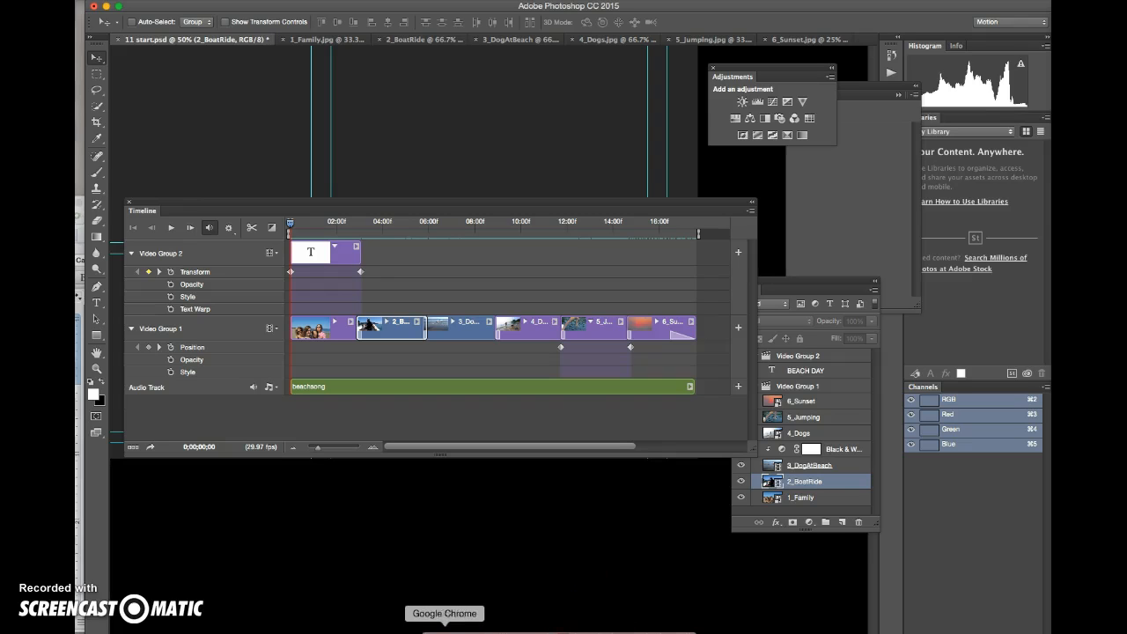
- Switch to Finder and launch QuickTime Player from the Applications folder
{"action": "left_click", "coordinate": [429, 631]}
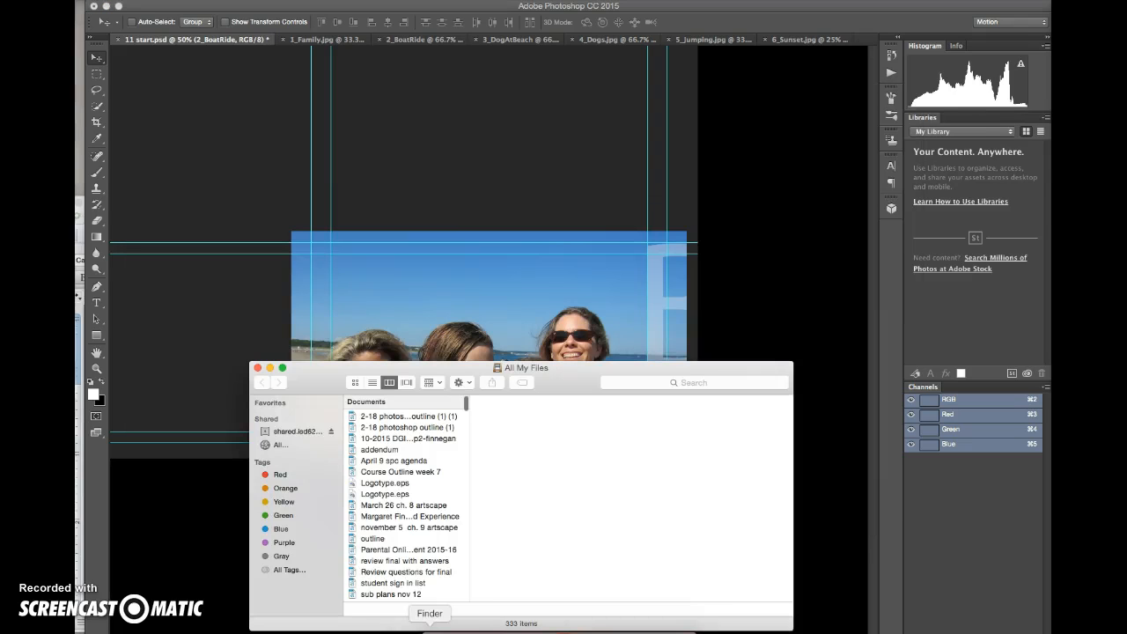
{"action": "left_click", "coordinate": [227, 0]}
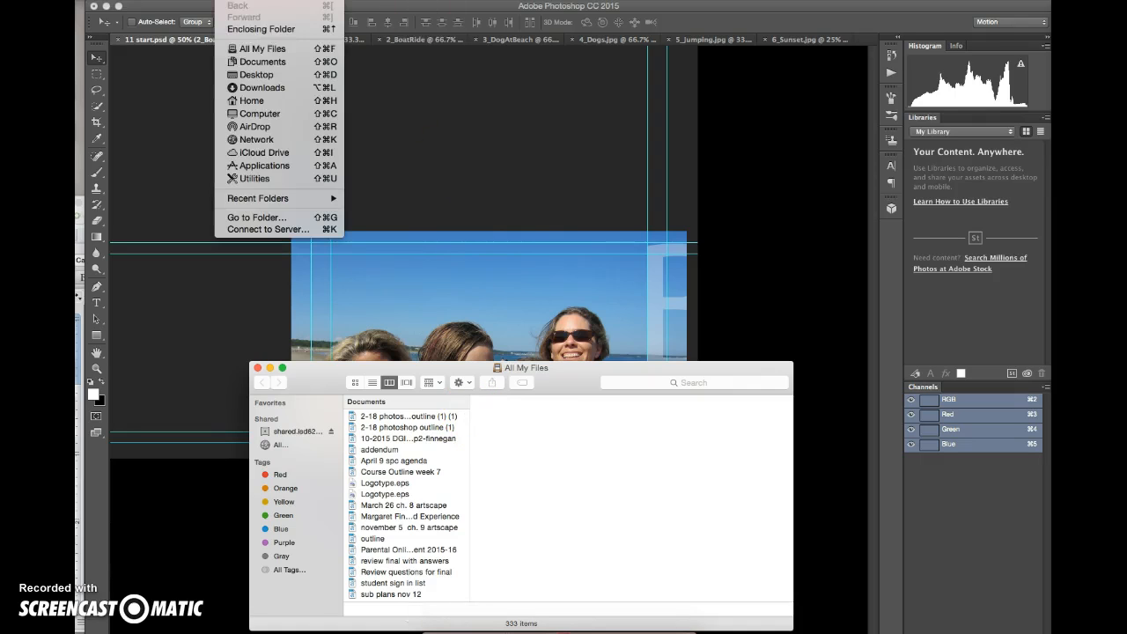
{"action": "left_click", "coordinate": [255, 169]}
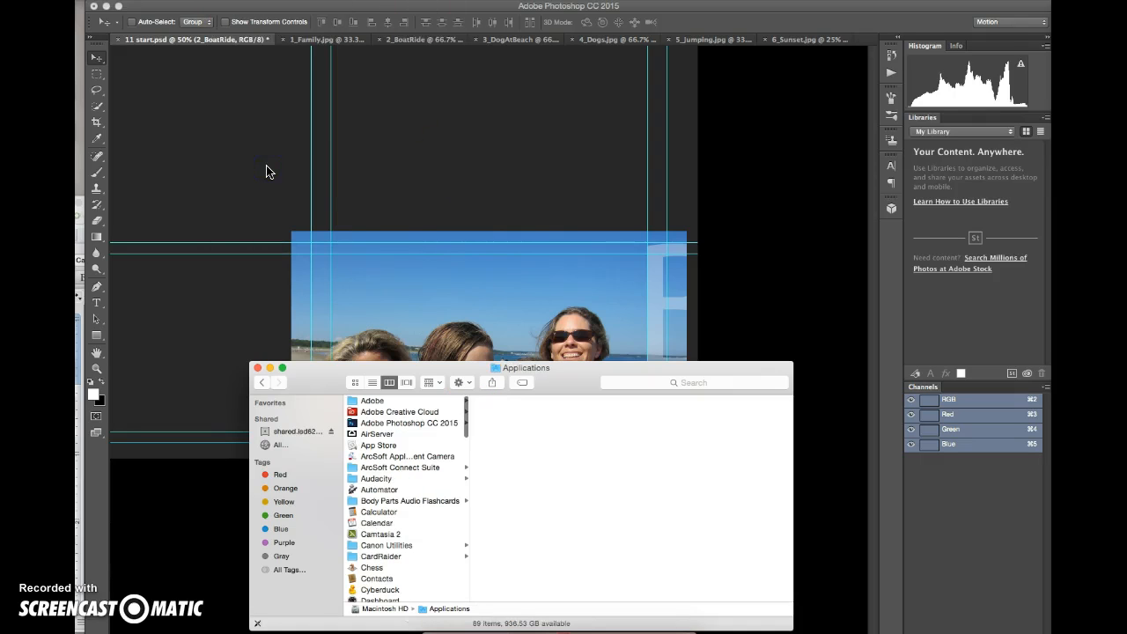
{"action": "scroll", "coordinate": [437, 501], "scroll_direction": "down", "scroll_amount": 10}
{"action": "scroll", "coordinate": [437, 501], "scroll_direction": "down", "scroll_amount": 6}
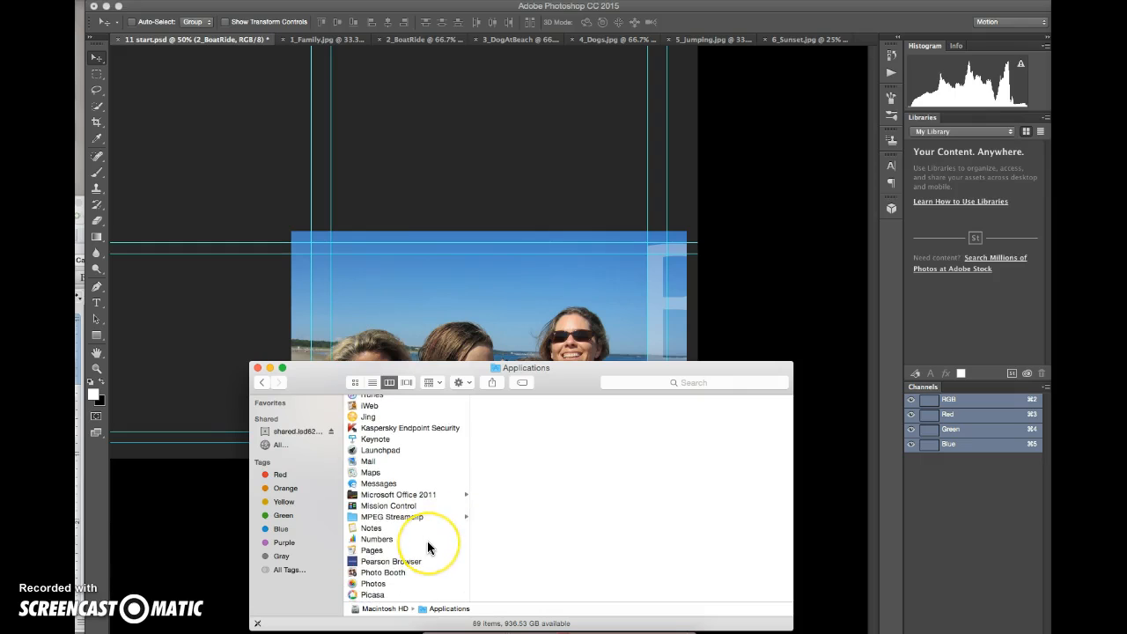
{"action": "scroll", "coordinate": [428, 528], "scroll_direction": "down", "scroll_amount": 8}
{"action": "left_click", "coordinate": [404, 532]}
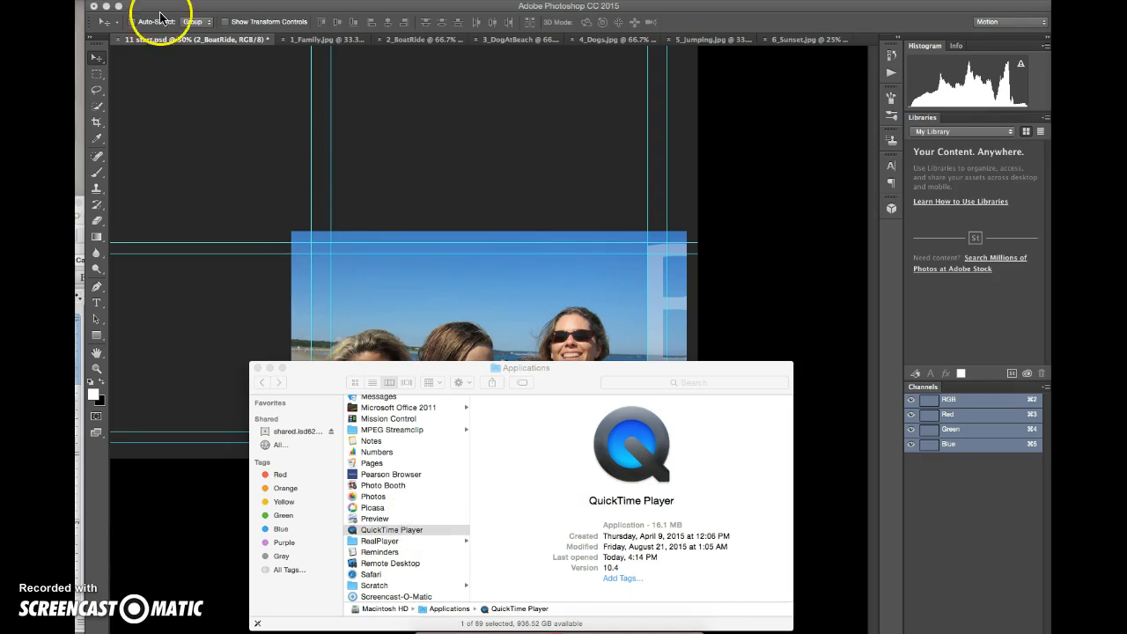
- Open the movie 10End.mp4 from the Lesson10 folder in QuickTime Player
{"action": "left_click", "coordinate": [191, 1]}
{"action": "left_click", "coordinate": [203, 48]}
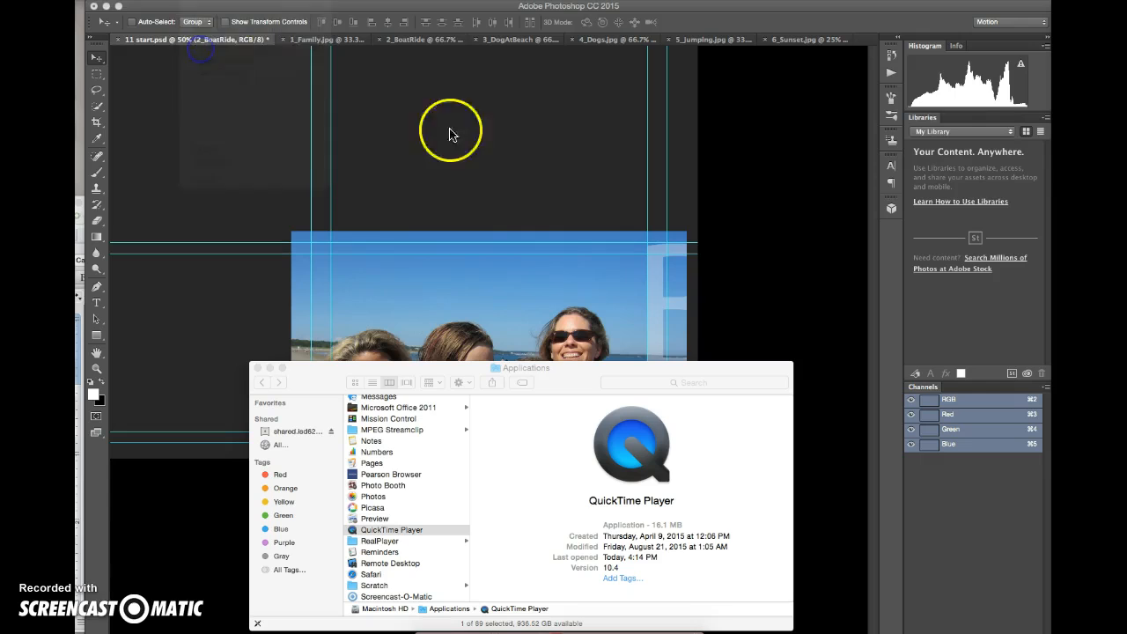
{"action": "scroll", "coordinate": [519, 291], "scroll_direction": "down", "scroll_amount": 5}
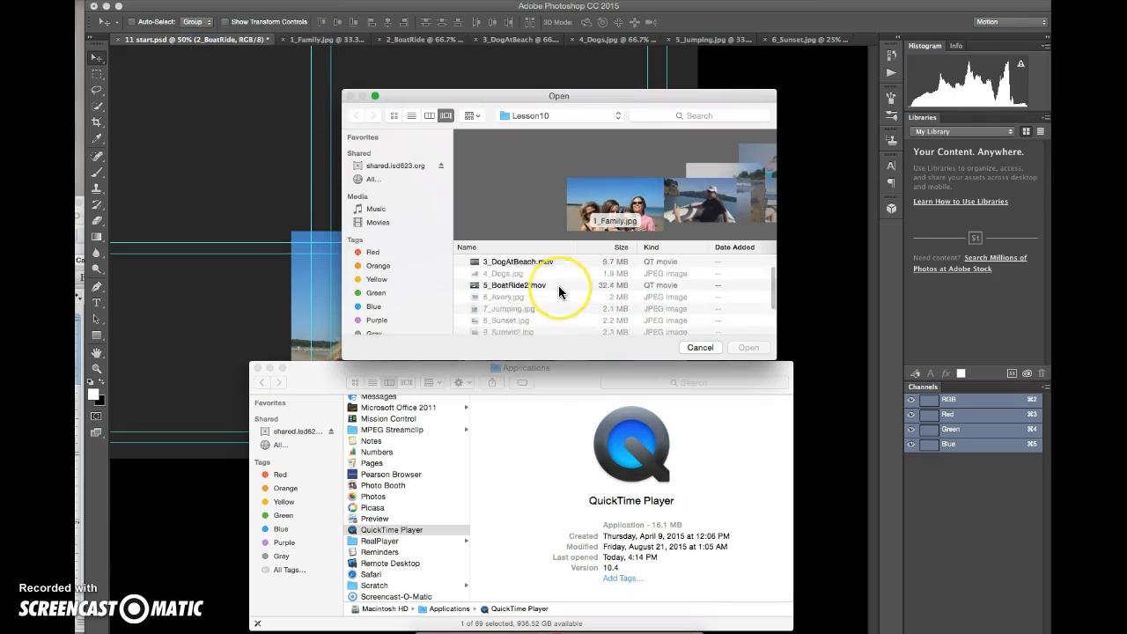
{"action": "scroll", "coordinate": [546, 295], "scroll_direction": "up", "scroll_amount": 1}
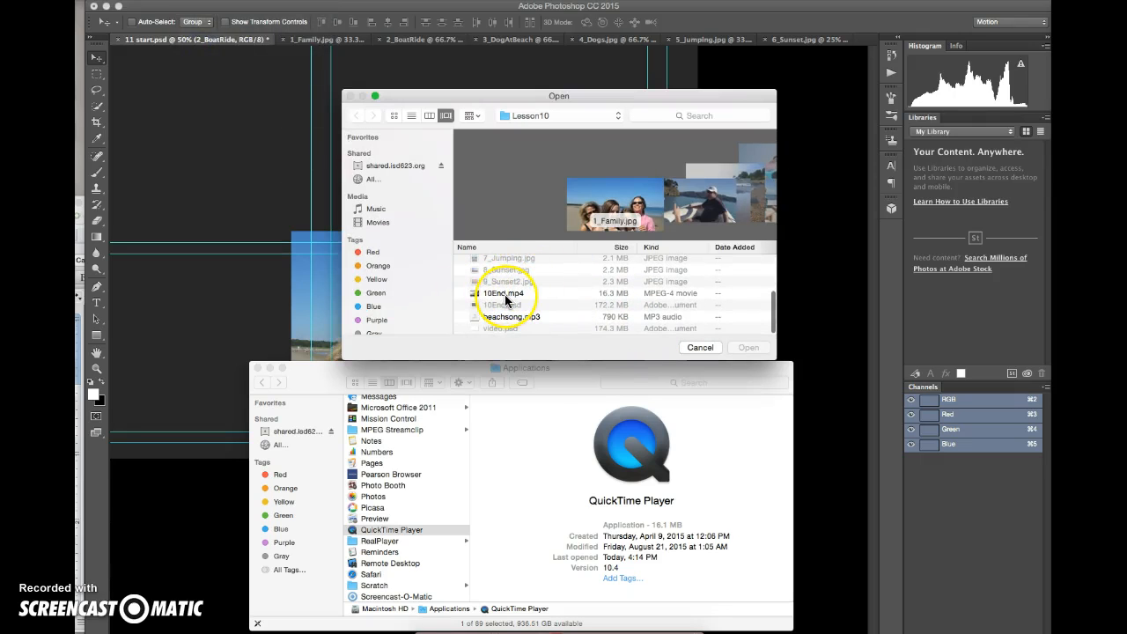
{"action": "double_click", "coordinate": [505, 294]}
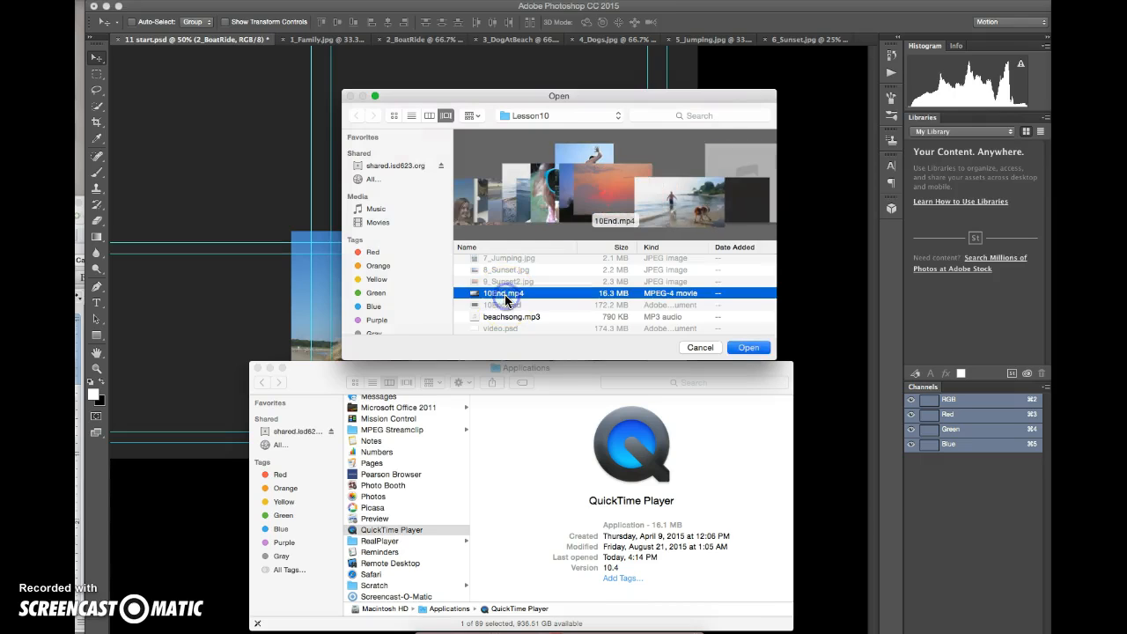
- Play 10End.mp4 through to the end, and switch back to the Photoshop timeline
{"action": "left_click", "coordinate": [492, 406]}
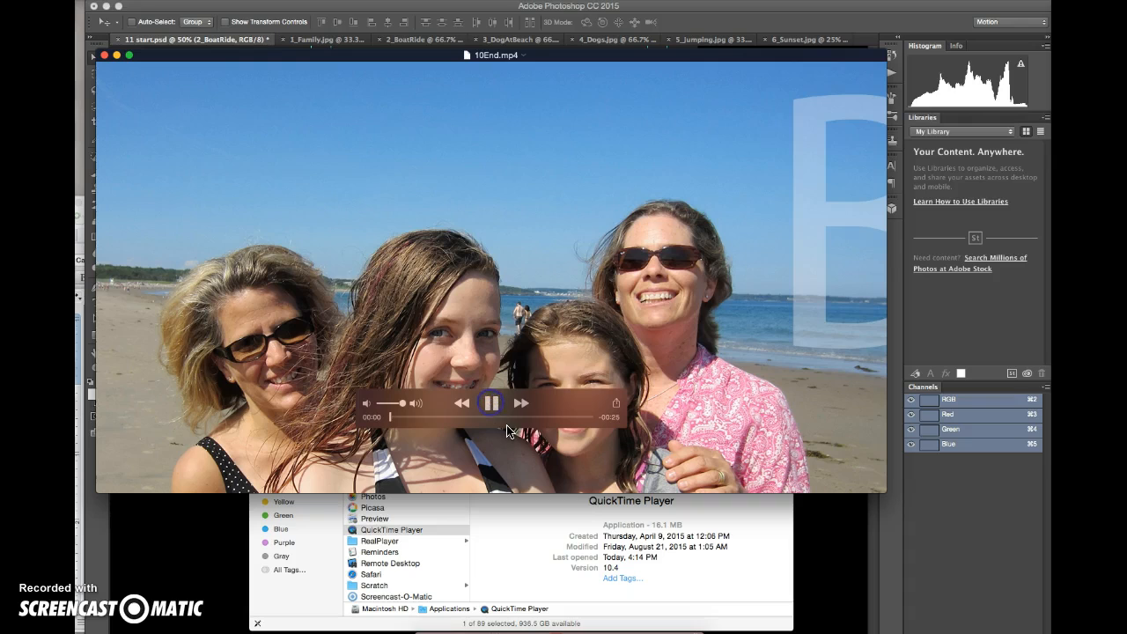
{"action": "left_click", "coordinate": [516, 456]}
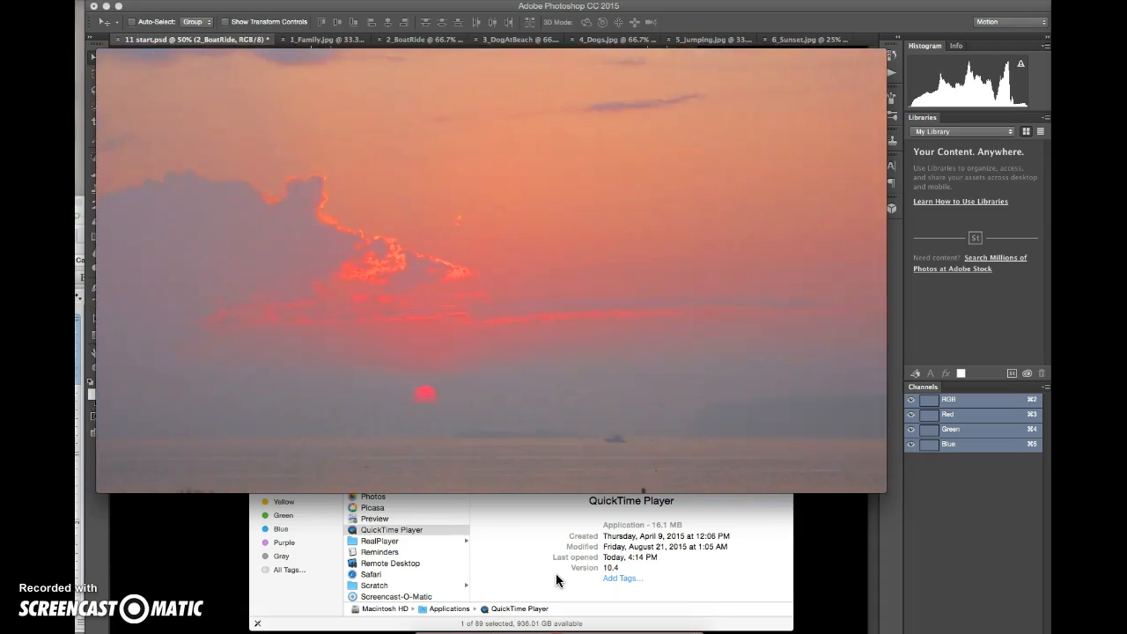
{"action": "mouse_move", "coordinate": [543, 354]}
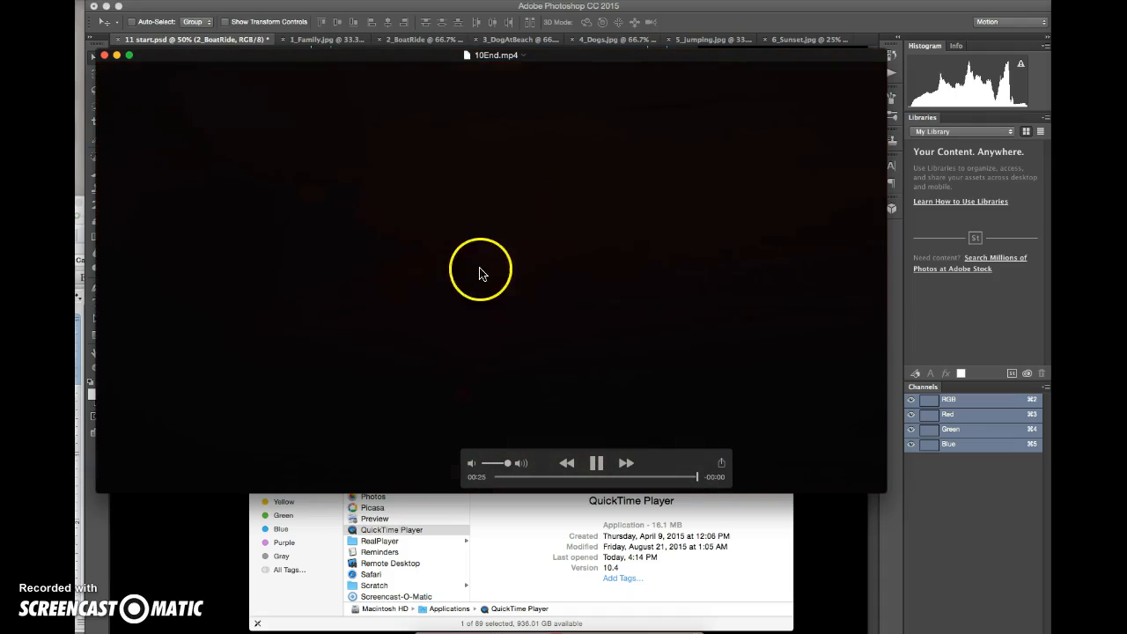
{"action": "left_click", "coordinate": [221, 540]}
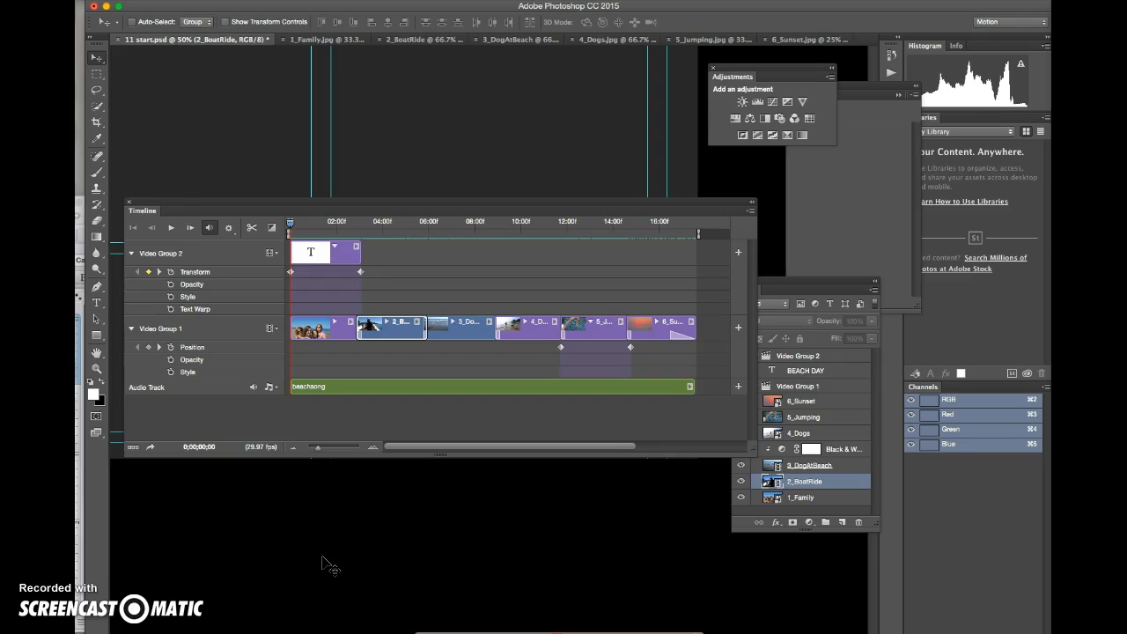
{"action": "left_click", "coordinate": [228, 322]}
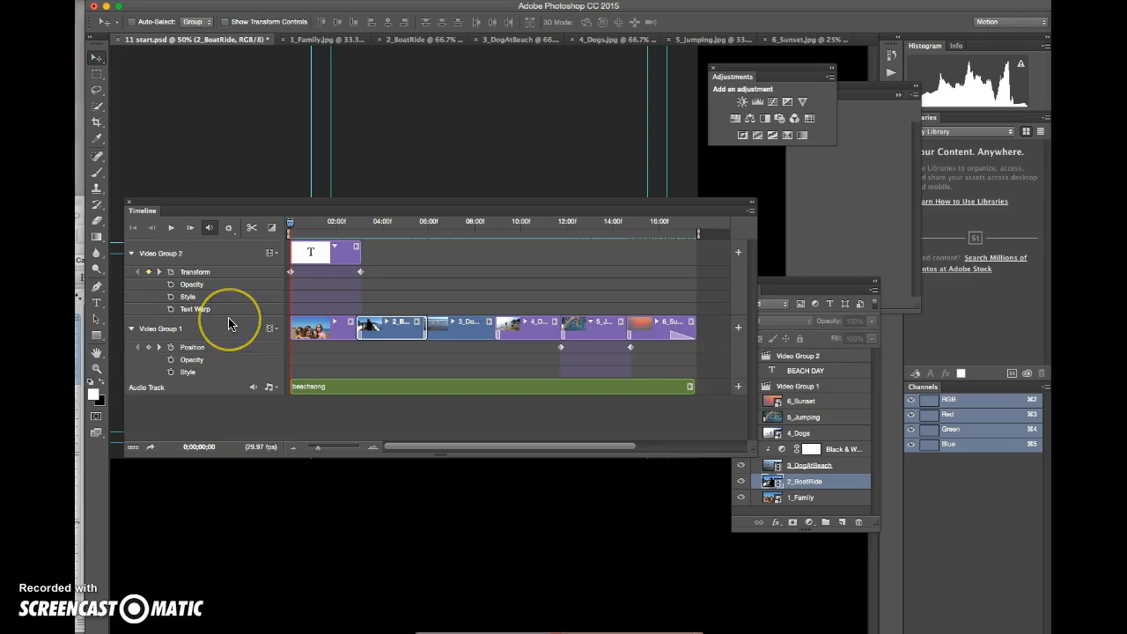